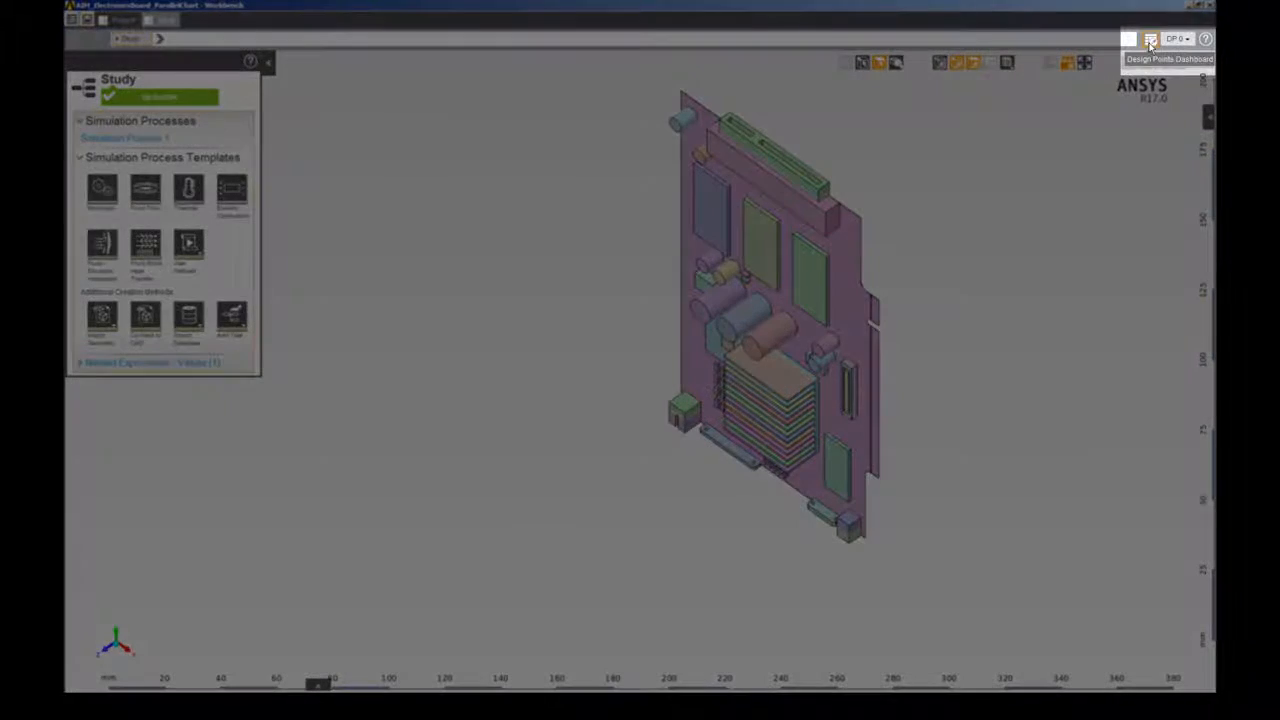
# Step: Open the Design Points Dashboard and review the input and output parameter definitions before returning to the design points table
pyautogui.click(1150, 43)
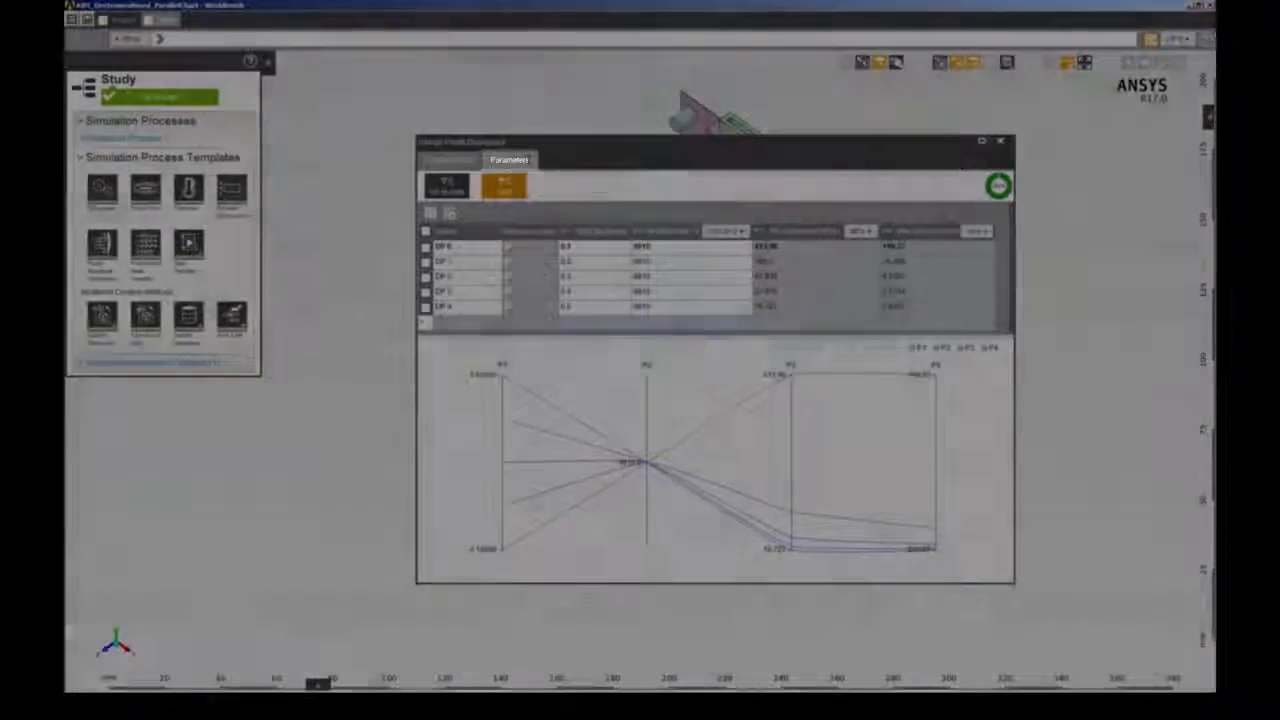
pyautogui.click(530, 159)
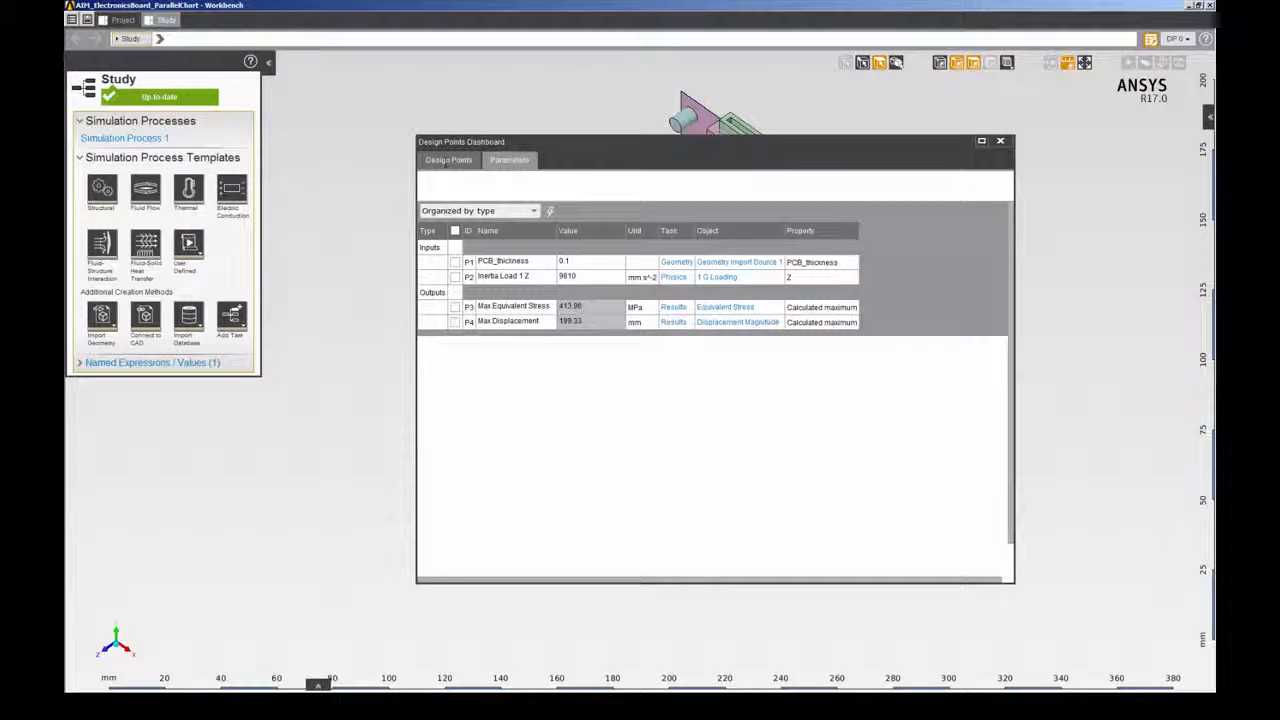
pyautogui.click(445, 162)
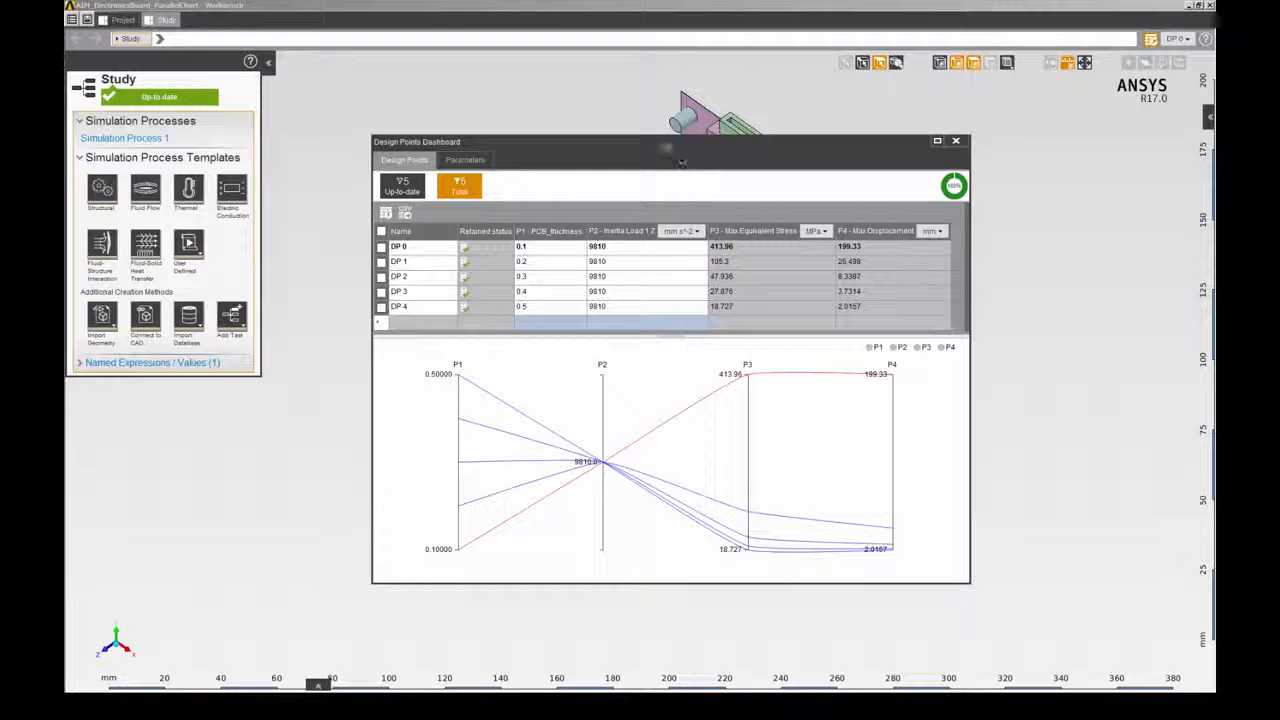
# Step: Maximize the dashboard and shrink the table area to fit its rows, briefly collapsing and restoring the table to view the chart
pyautogui.moveTo(681, 162); pyautogui.dragTo(668, 122)
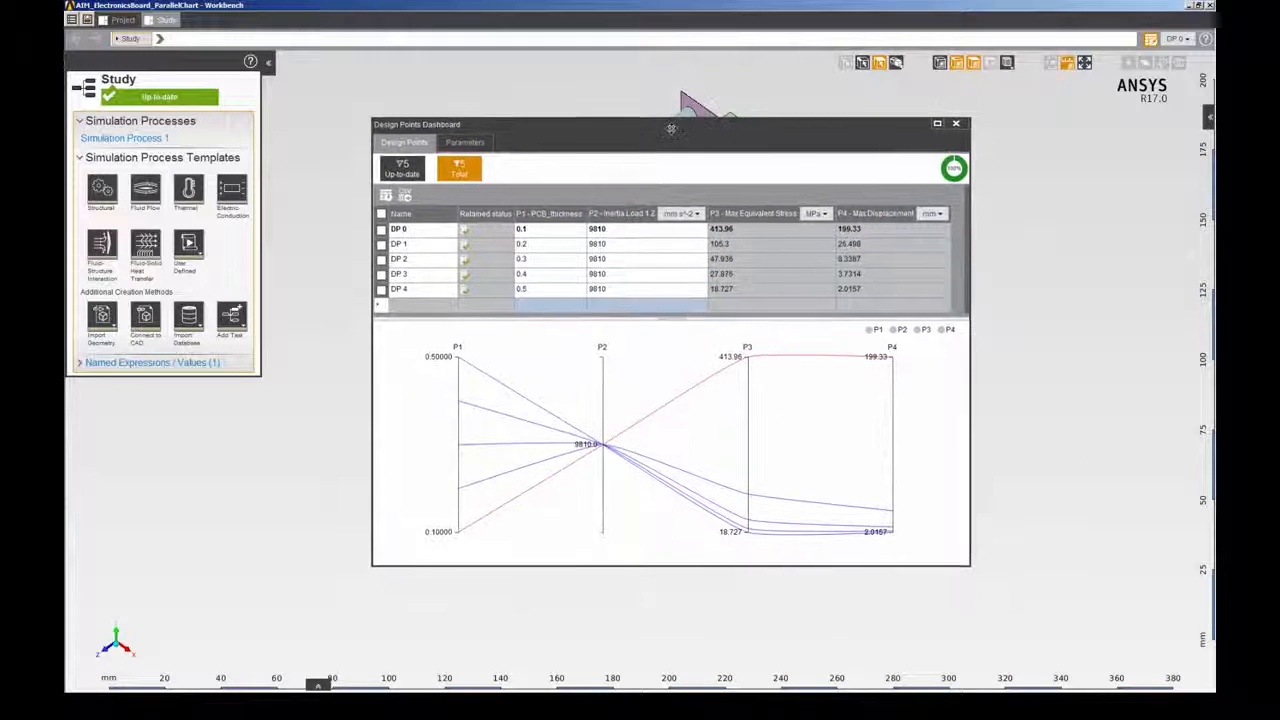
pyautogui.click(937, 124)
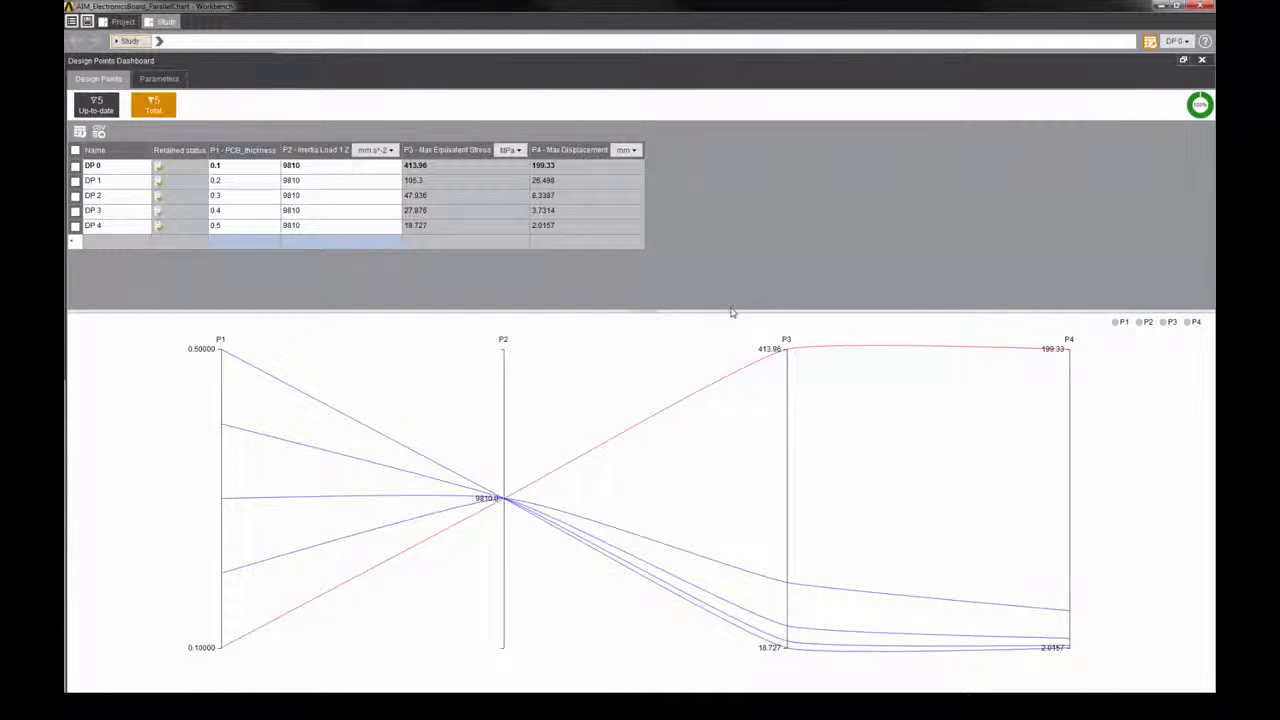
pyautogui.moveTo(731, 313); pyautogui.dragTo(718, 257)
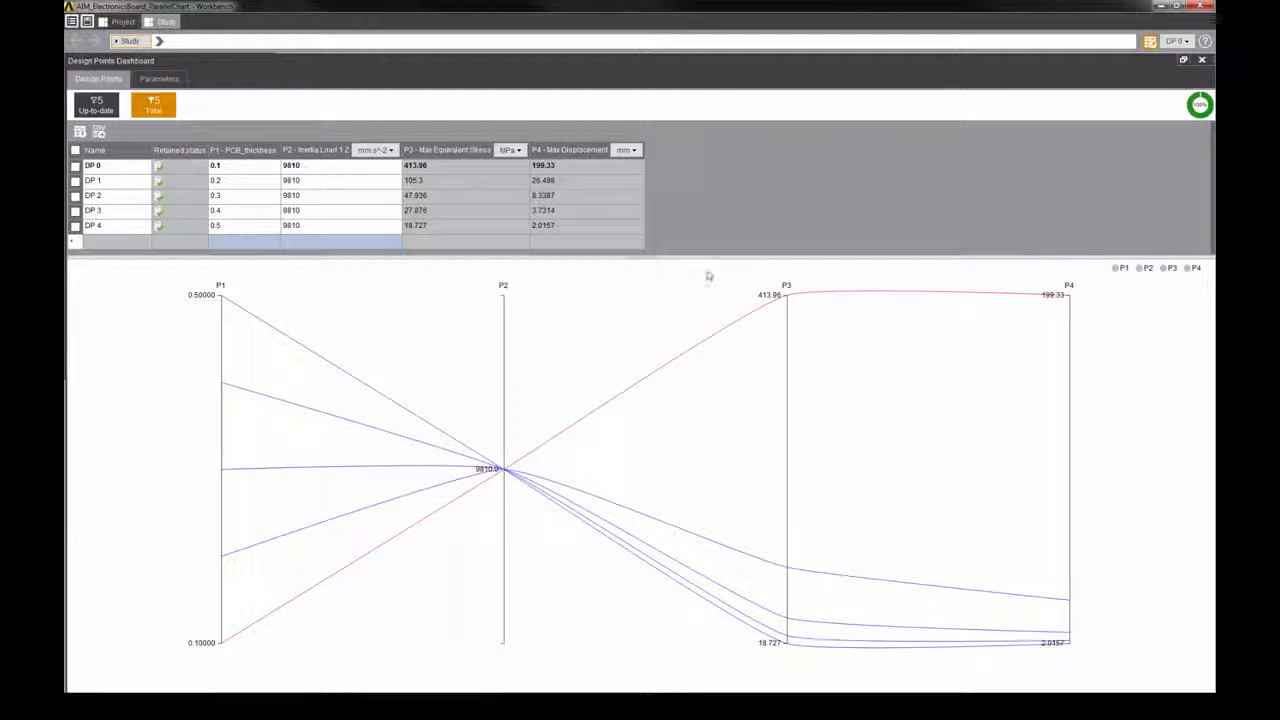
pyautogui.click(640, 265)
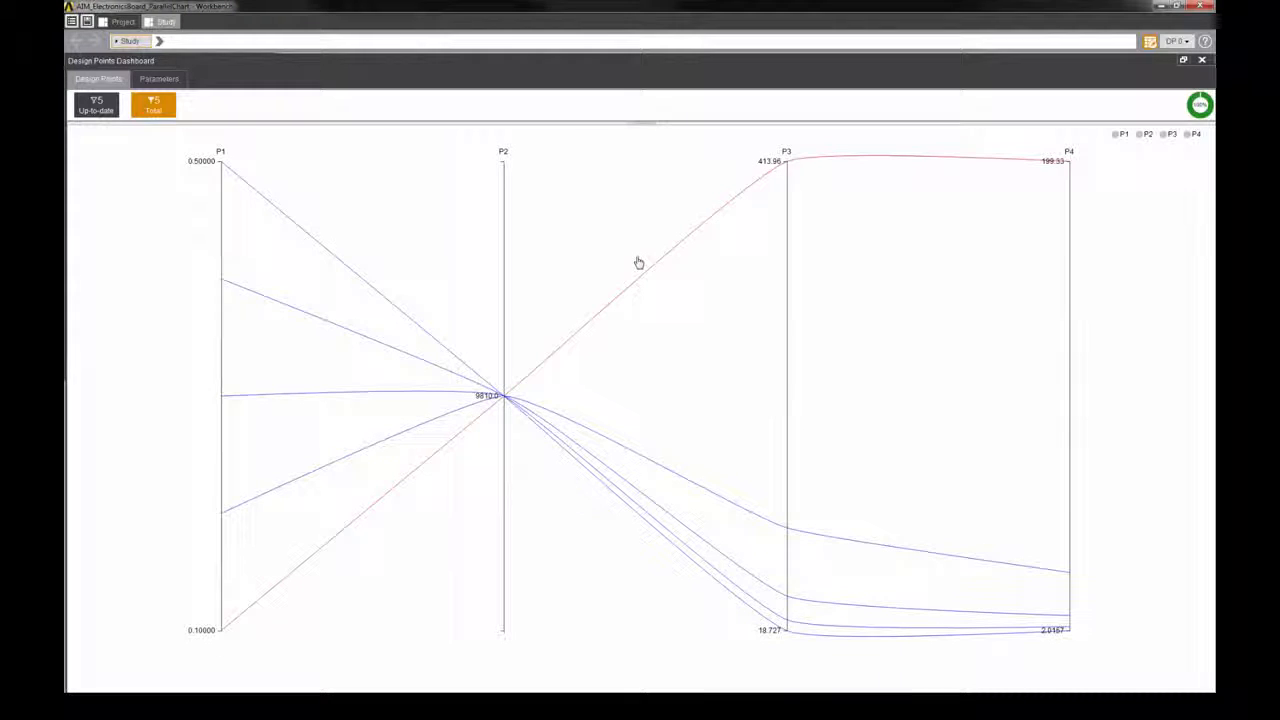
pyautogui.click(645, 125)
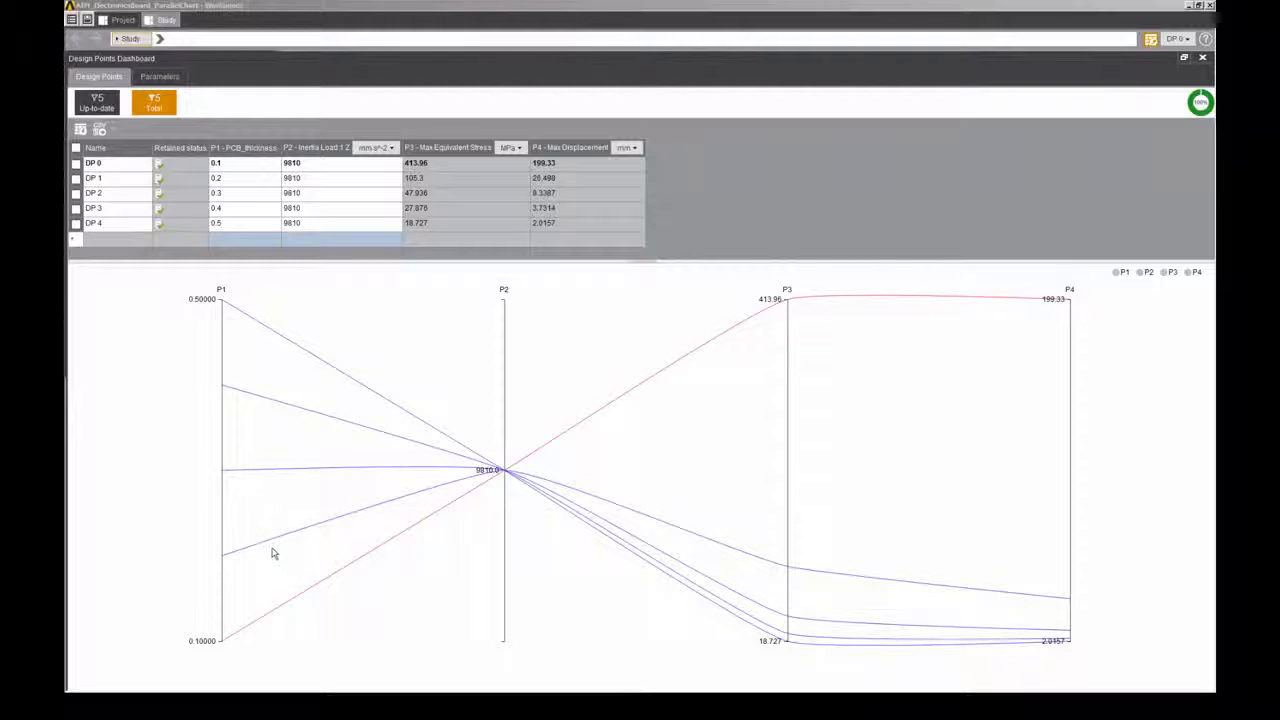
# Step: Examine the curves of DP 1, DP 2, DP 0 and all design points by highlighting them in the parallel chart, clearing each selection
pyautogui.moveTo(275, 546)
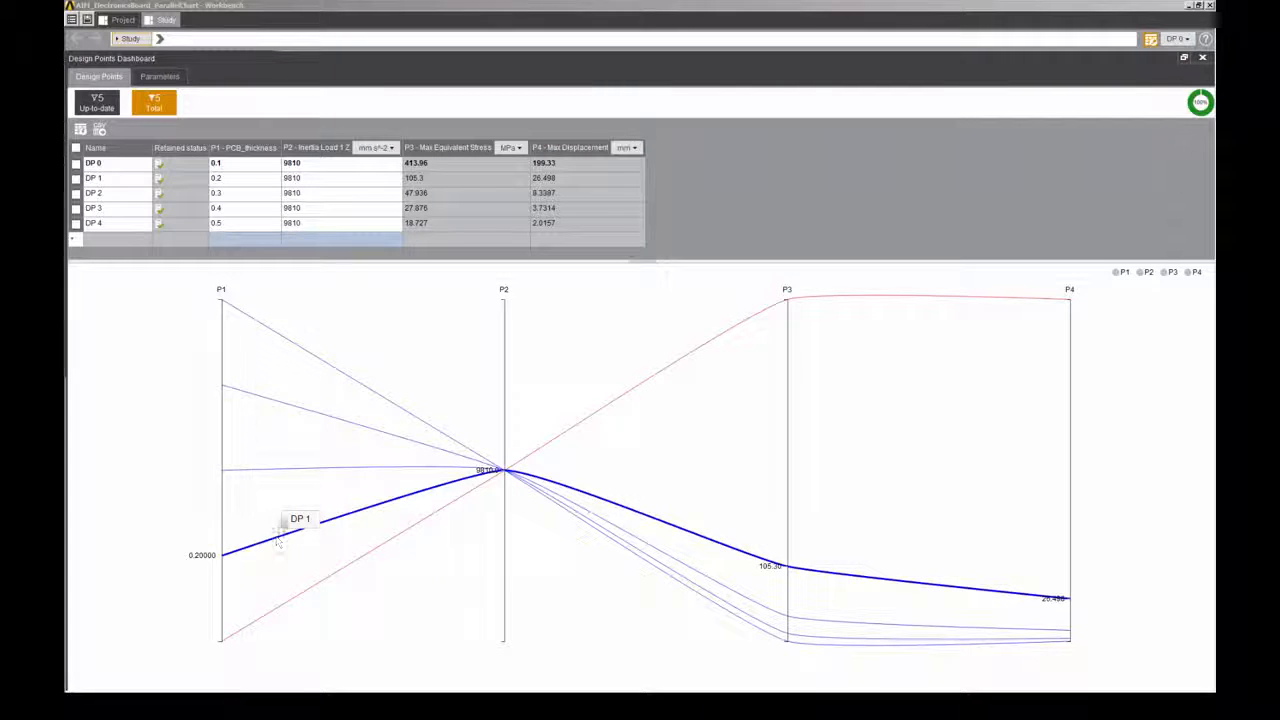
pyautogui.click(296, 476)
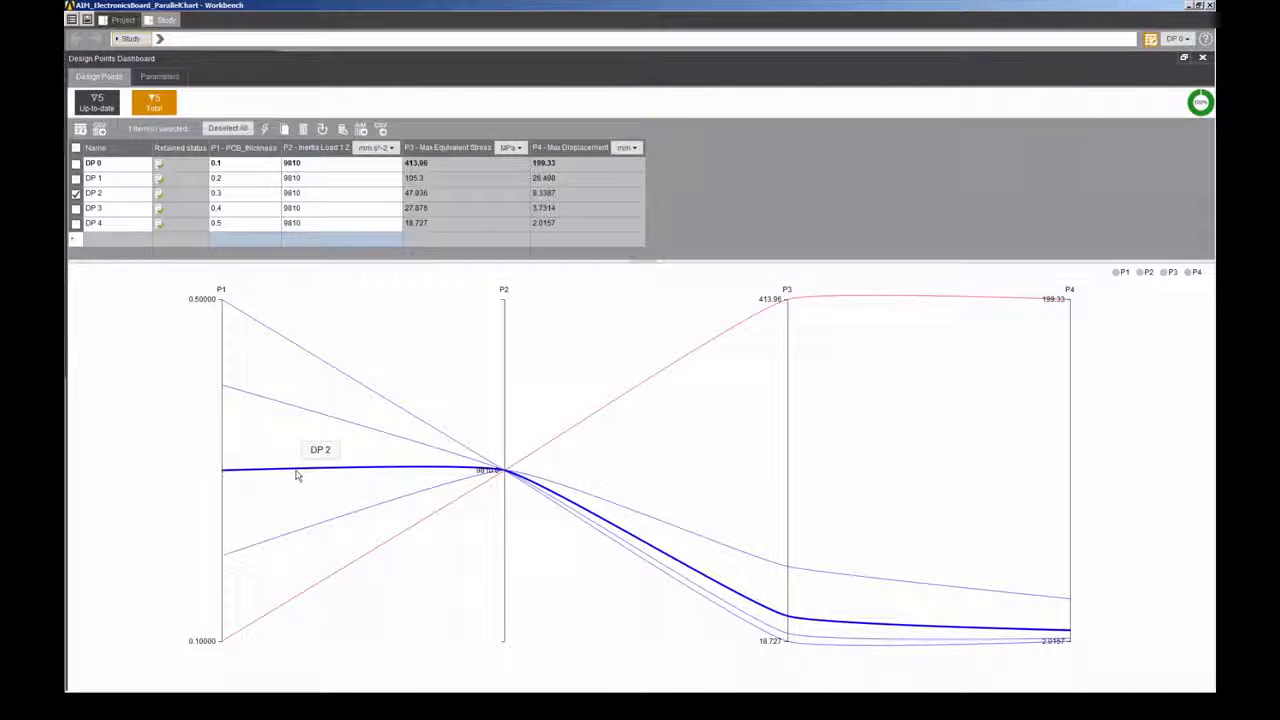
pyautogui.click(77, 194)
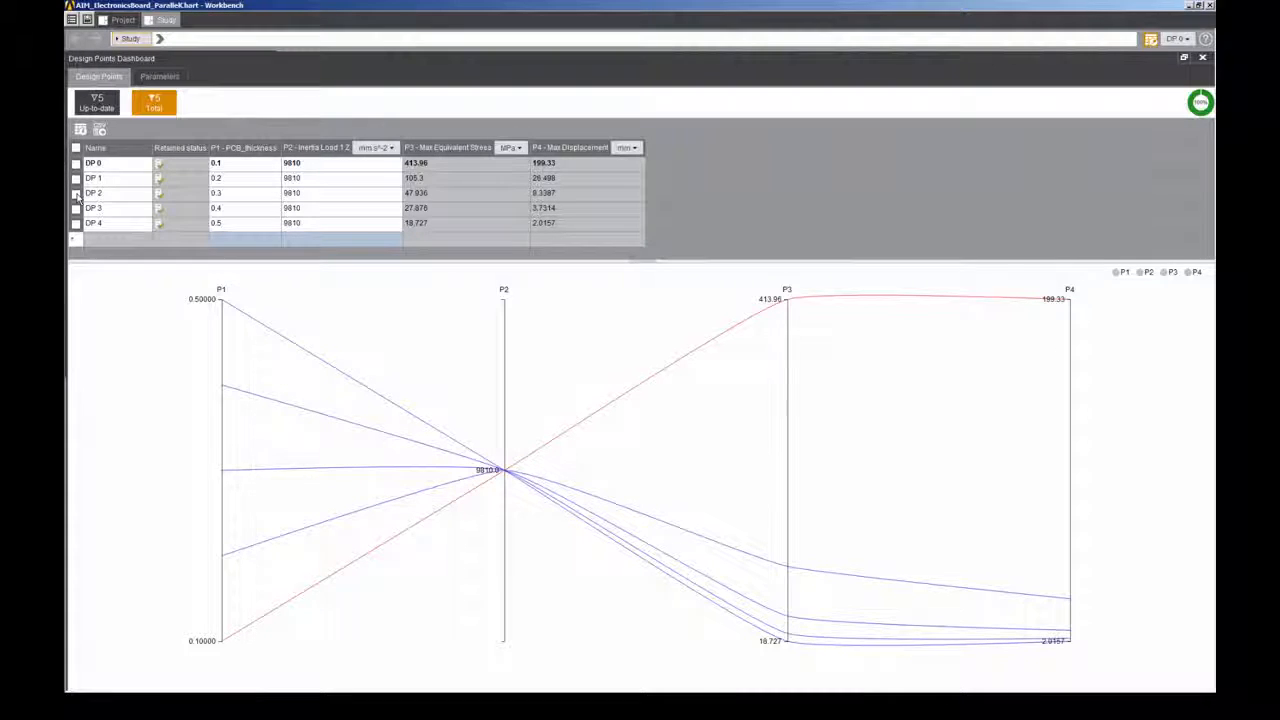
pyautogui.click(75, 149)
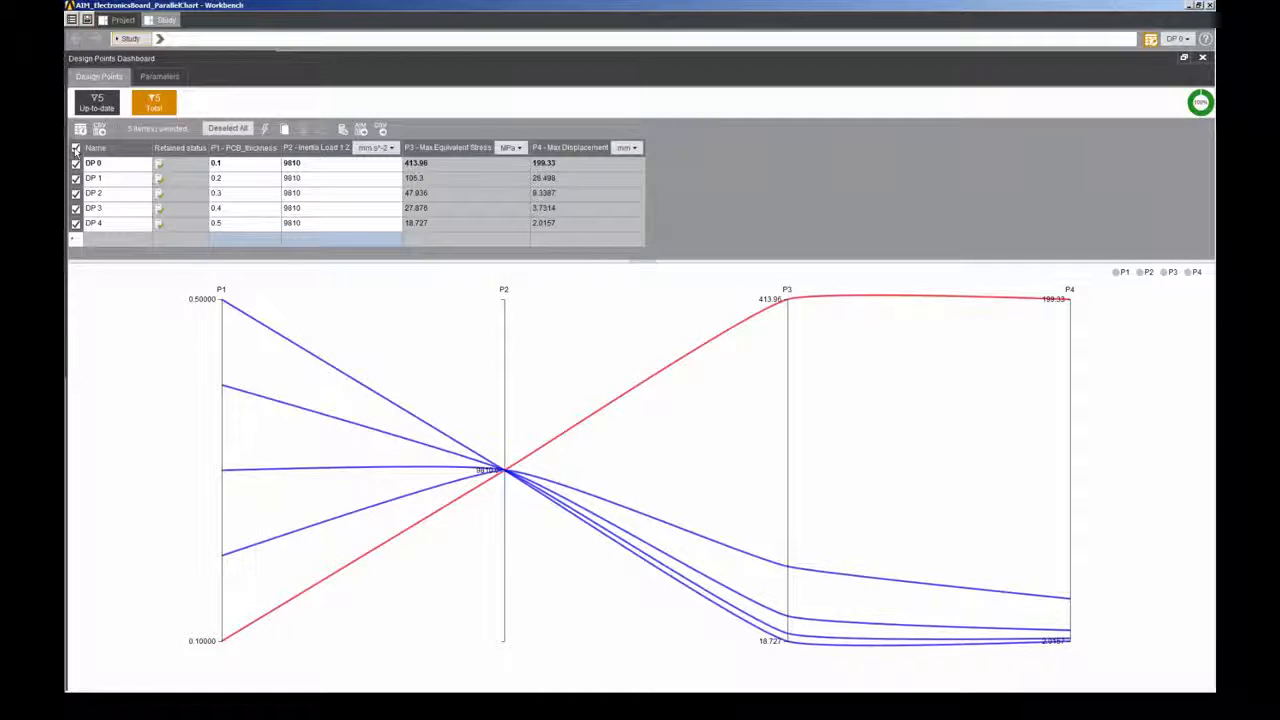
pyautogui.click(225, 127)
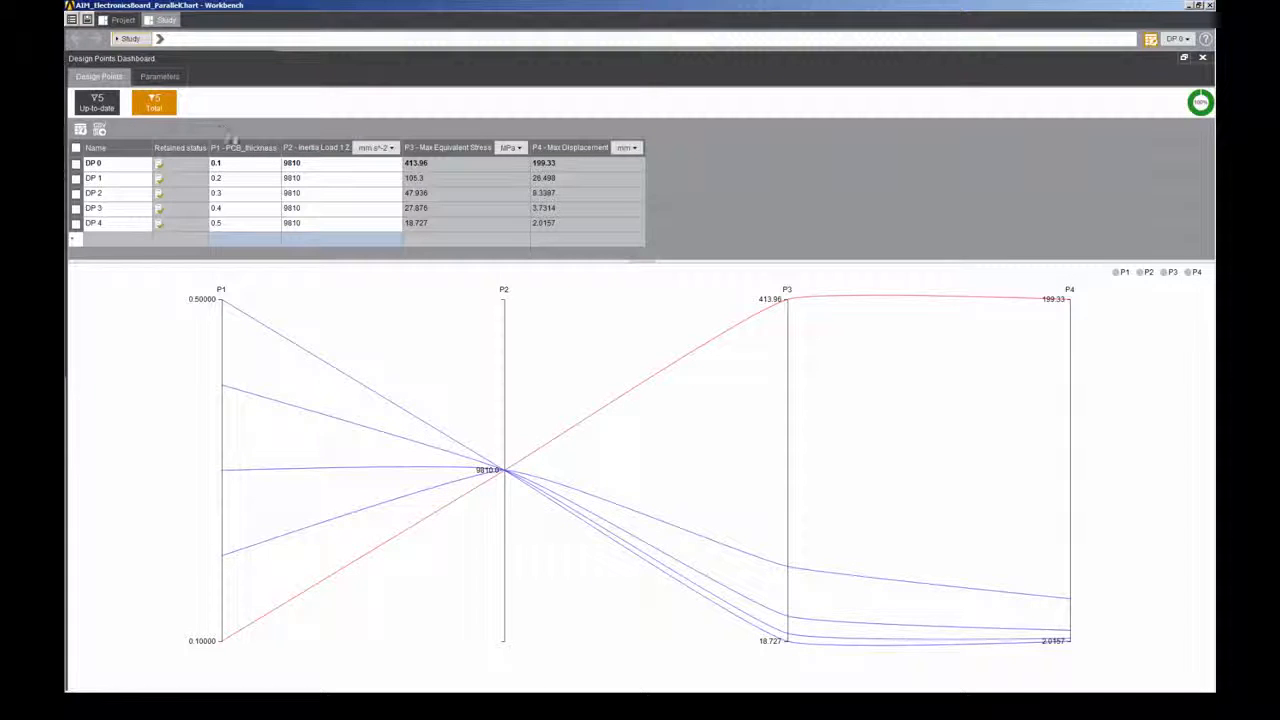
pyautogui.click(387, 546)
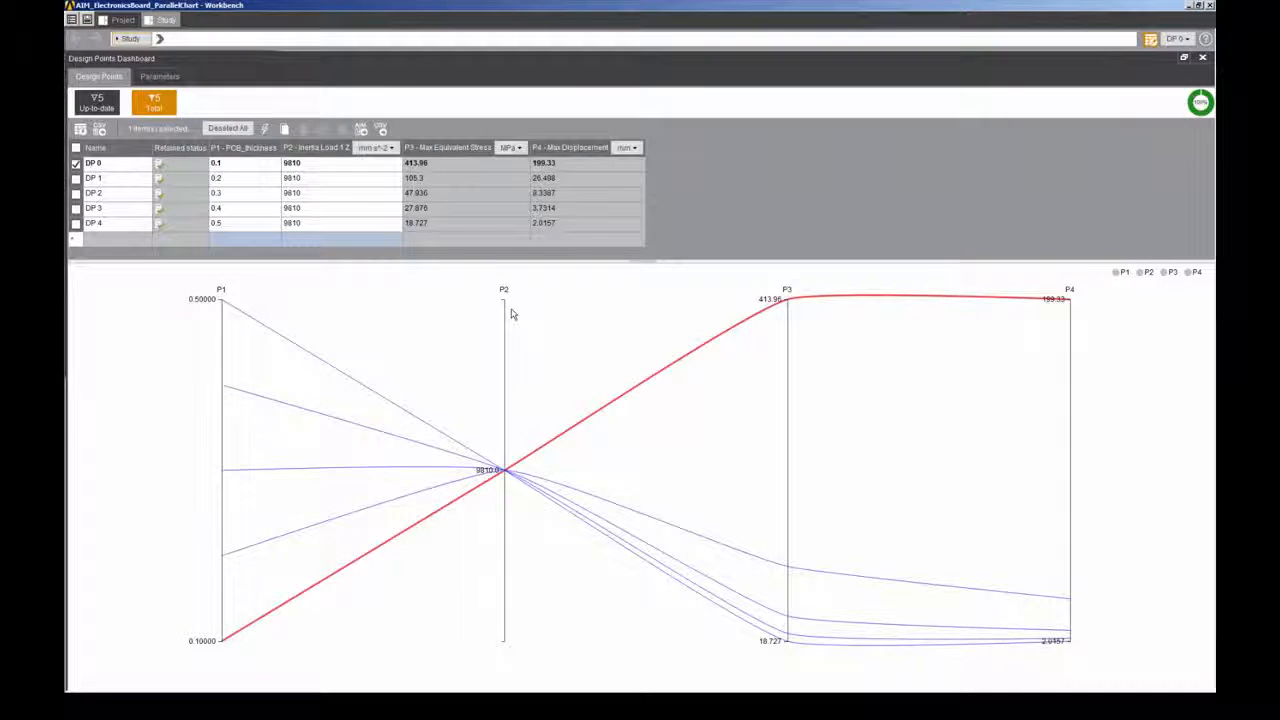
pyautogui.click(512, 314)
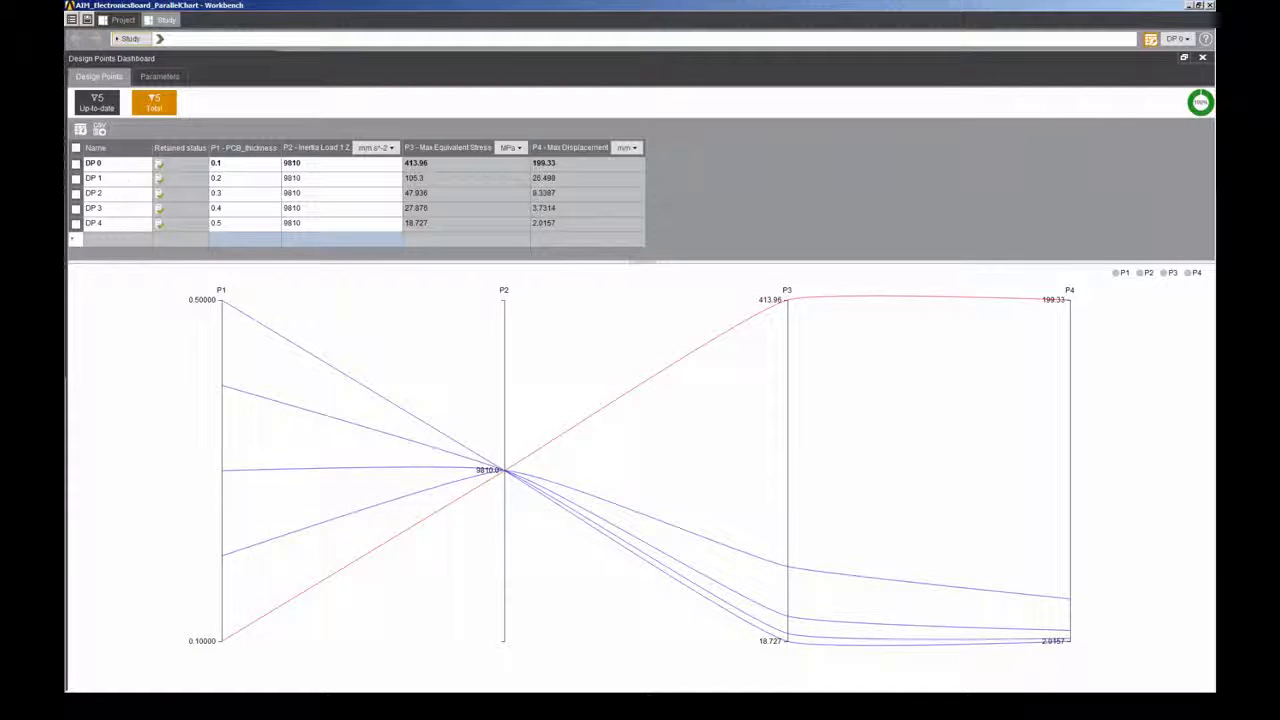
# Step: Duplicate all five design points twice and enlarge the table area to show every row
pyautogui.click(75, 148)
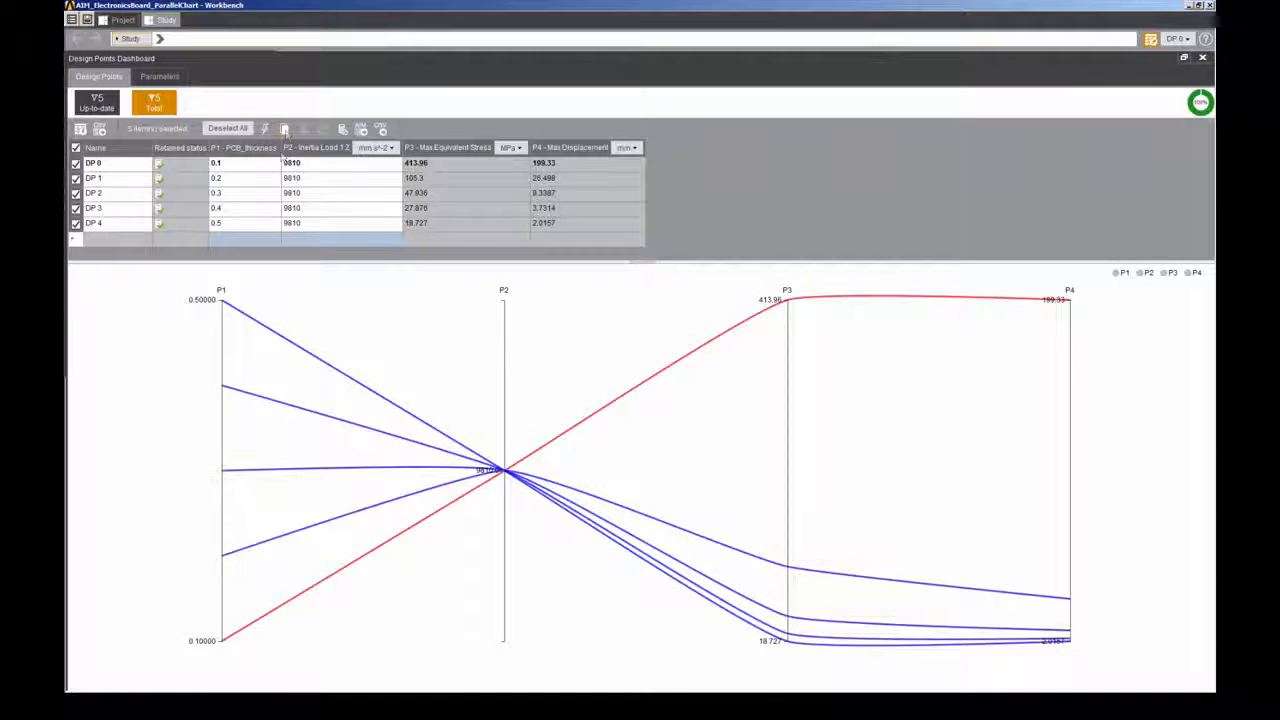
pyautogui.click(285, 131)
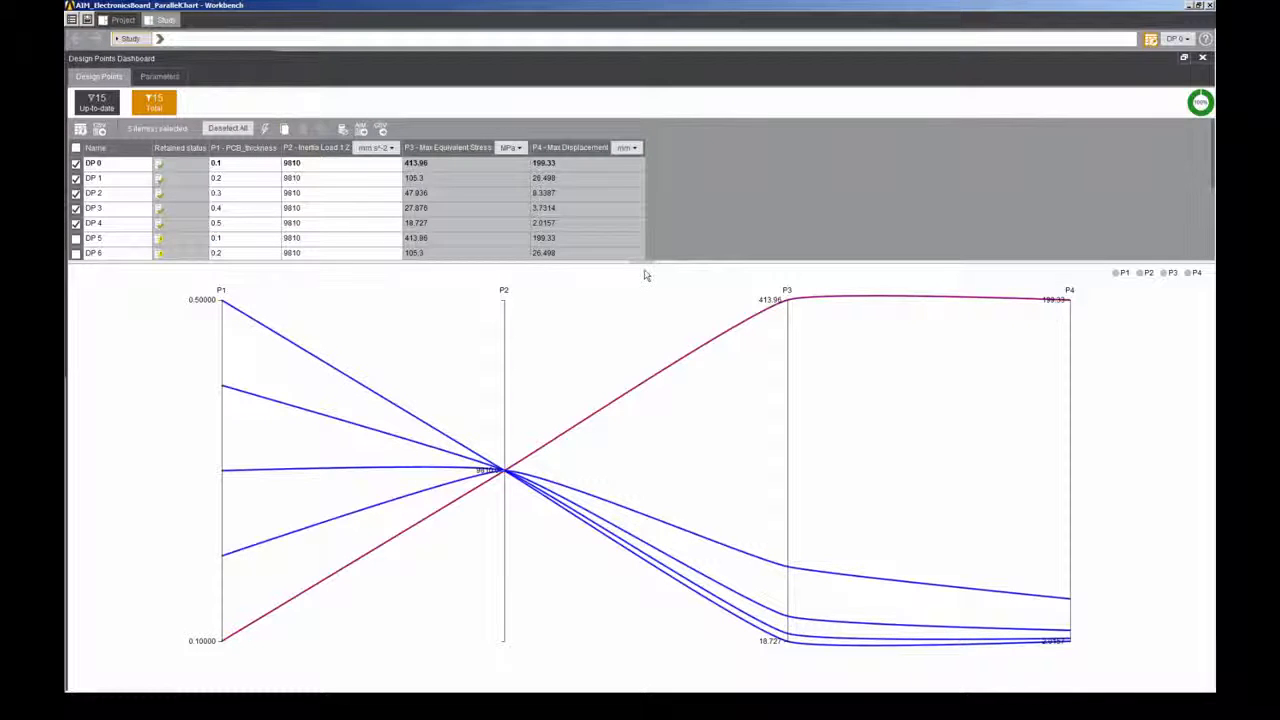
pyautogui.moveTo(648, 335); pyautogui.dragTo(652, 466)
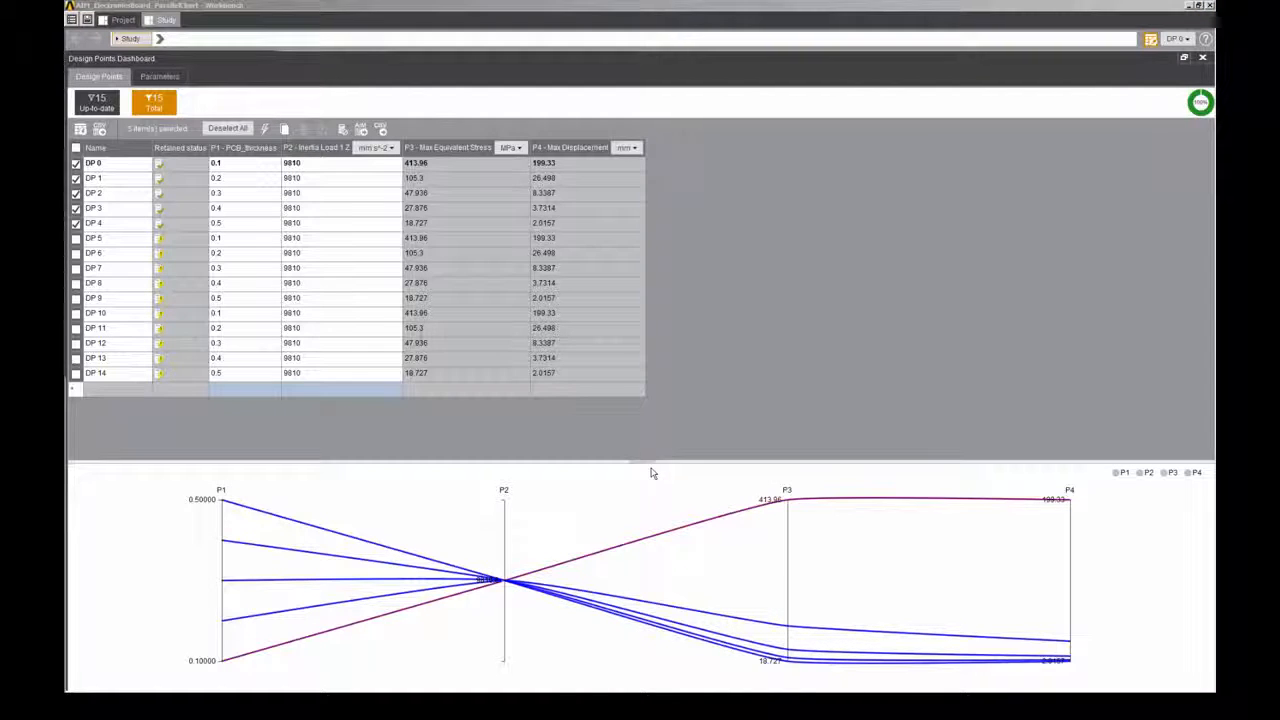
# Step: Set the P2 inertia load of design points DP 5 through DP 9 to 19620 mm s^-2
pyautogui.doubleClick(307, 240)
pyautogui.write('19620')
pyautogui.doubleClick(306, 254)
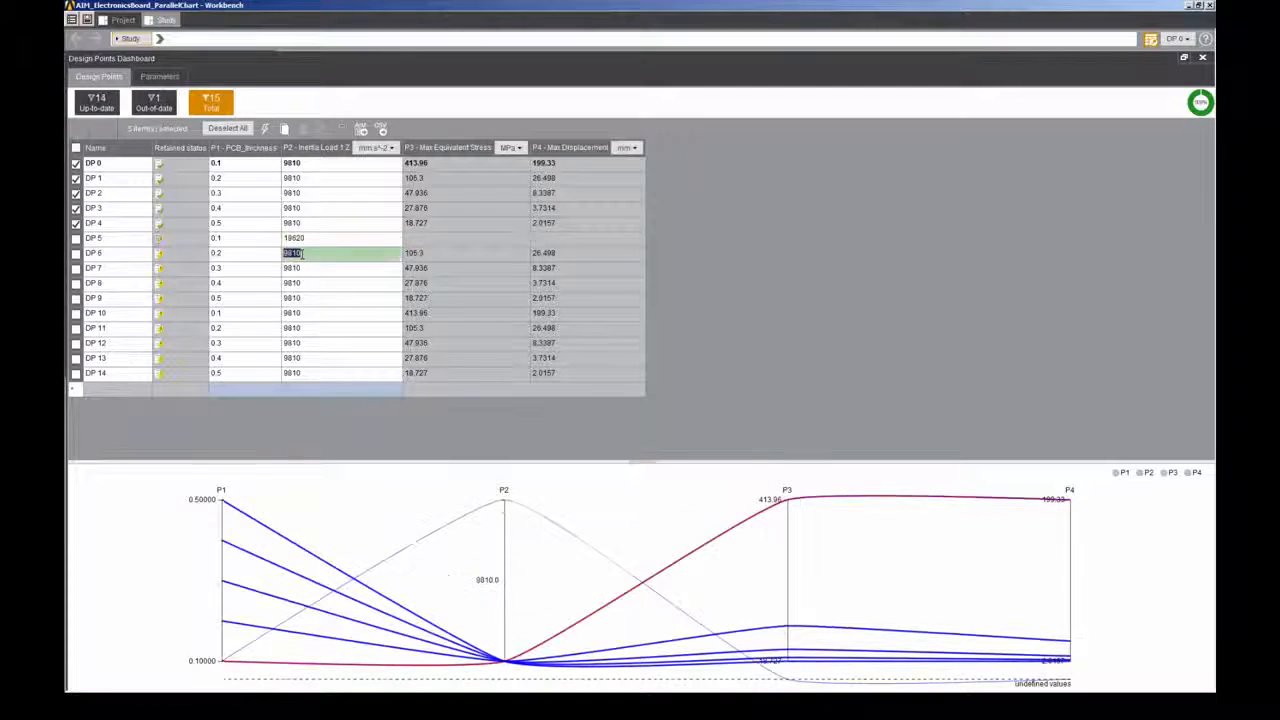
pyautogui.write('19620')
pyautogui.doubleClick(303, 268)
pyautogui.write('19620')
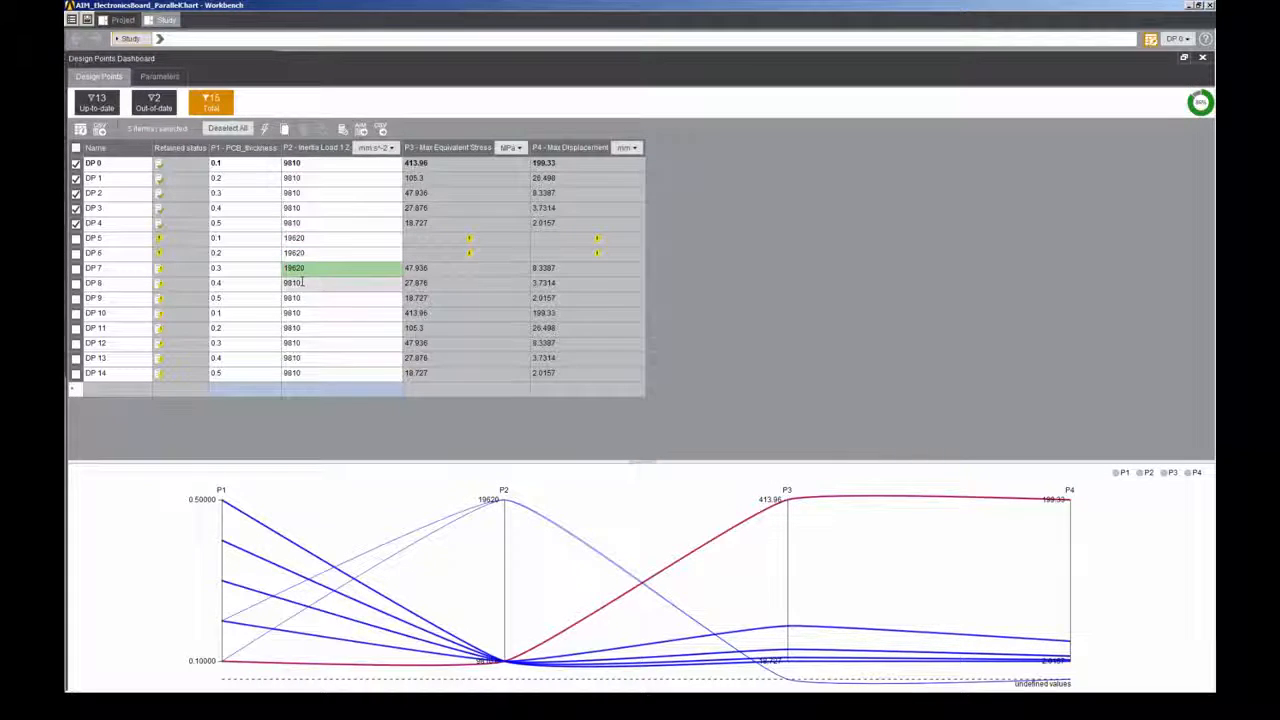
pyautogui.doubleClick(306, 283)
pyautogui.write('19620')
pyautogui.doubleClick(307, 297)
pyautogui.write('19620')
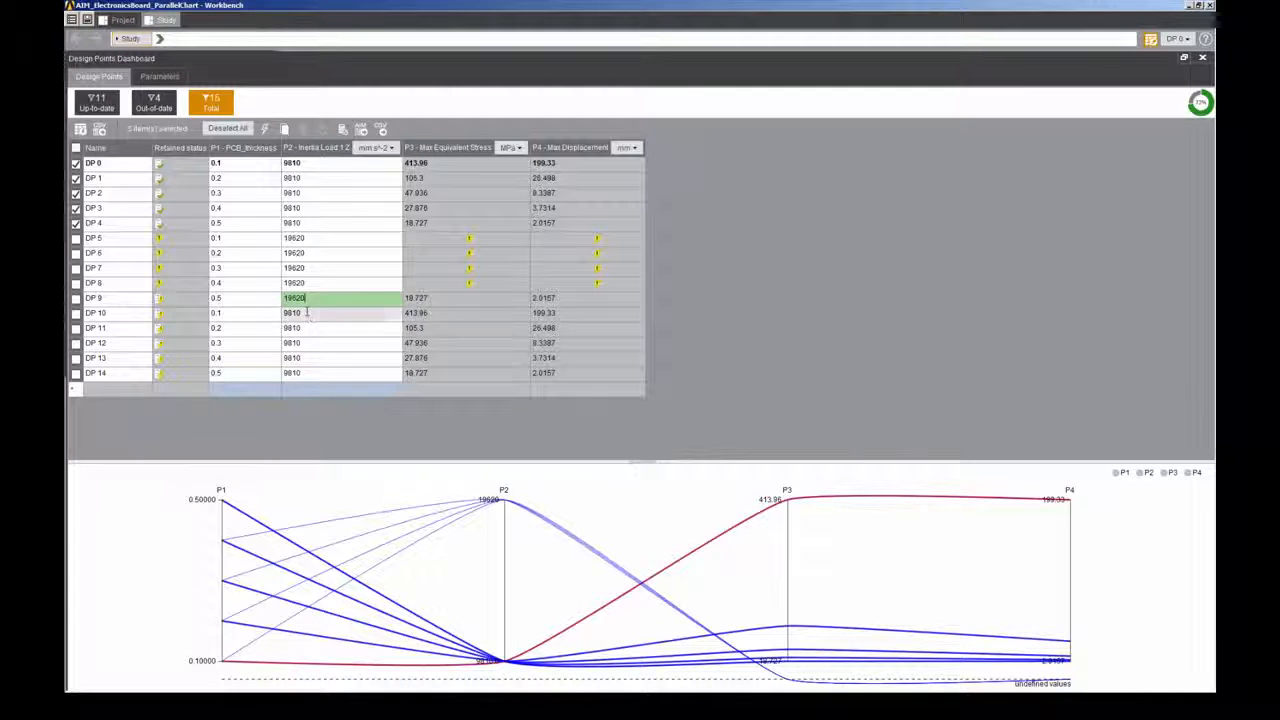
# Step: Set the P2 inertia load of design points DP 10 through DP 14 to 39240 mm s^-2
pyautogui.doubleClick(307, 312)
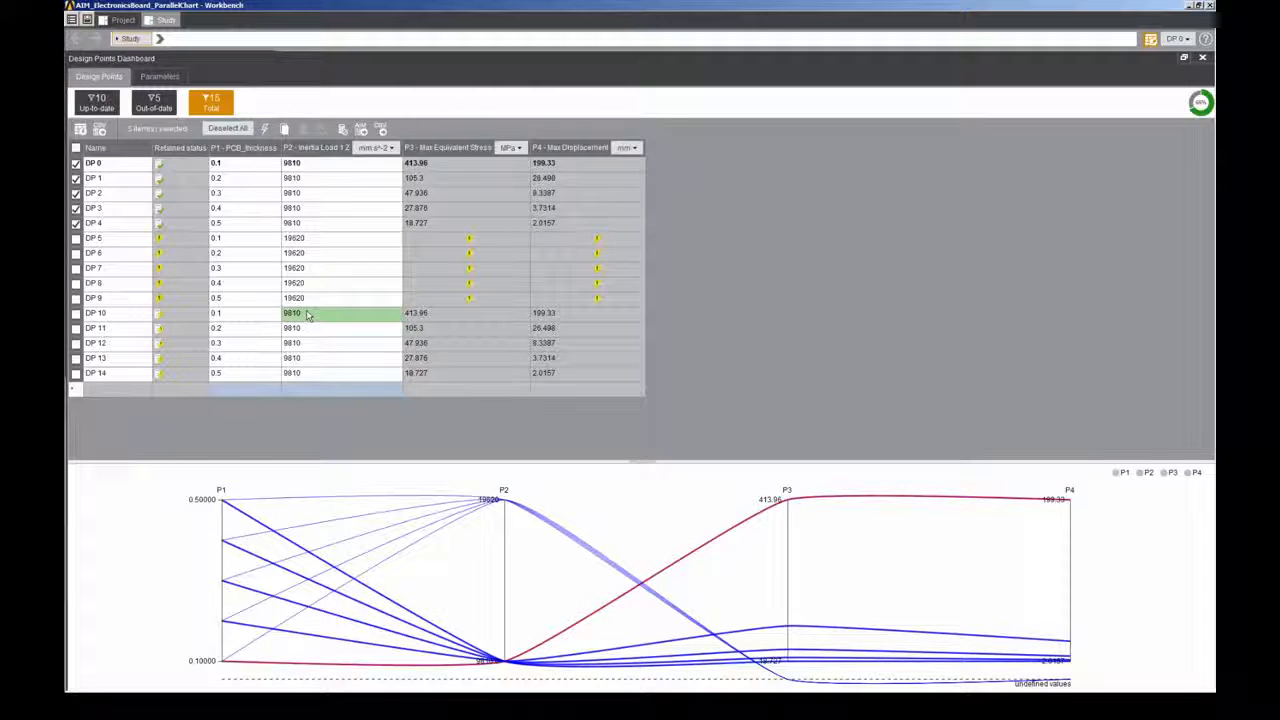
pyautogui.doubleClick(307, 312)
pyautogui.write('29240')
pyautogui.doubleClick(314, 327)
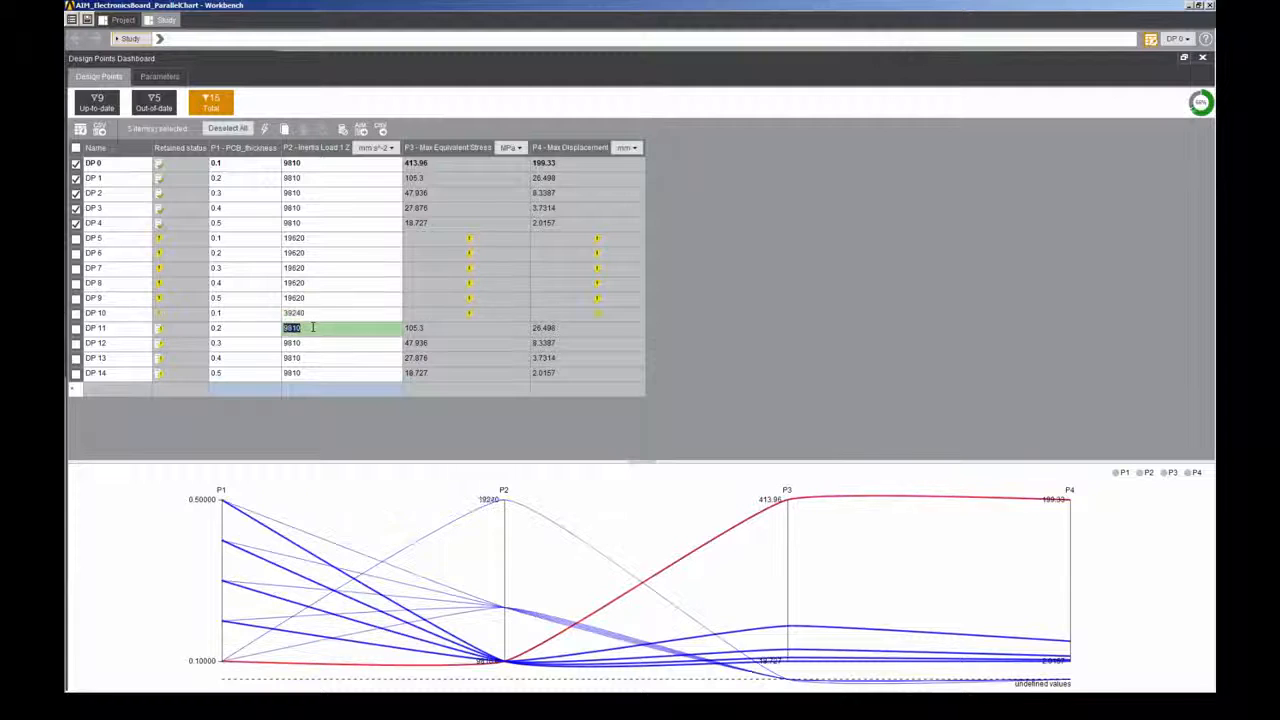
pyautogui.write('39240')
pyautogui.doubleClick(315, 342)
pyautogui.write('39240')
pyautogui.doubleClick(315, 357)
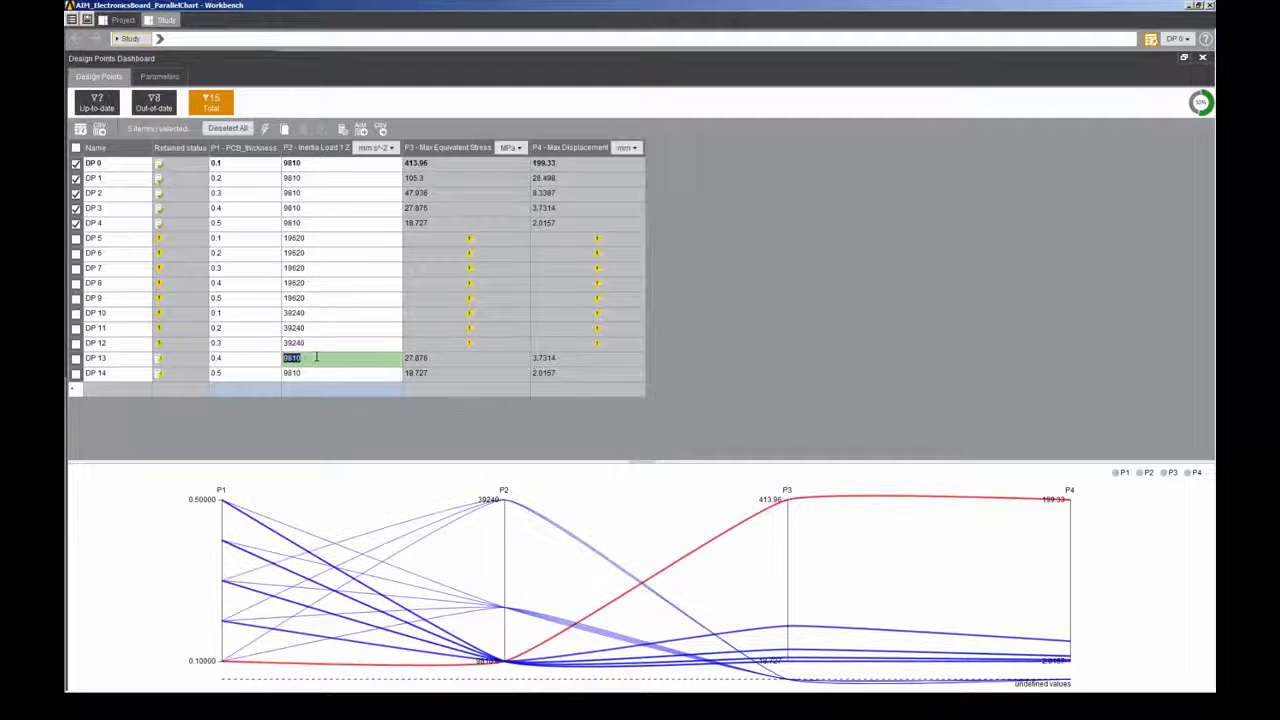
pyautogui.write('39240')
pyautogui.doubleClick(315, 372)
pyautogui.write('39240')
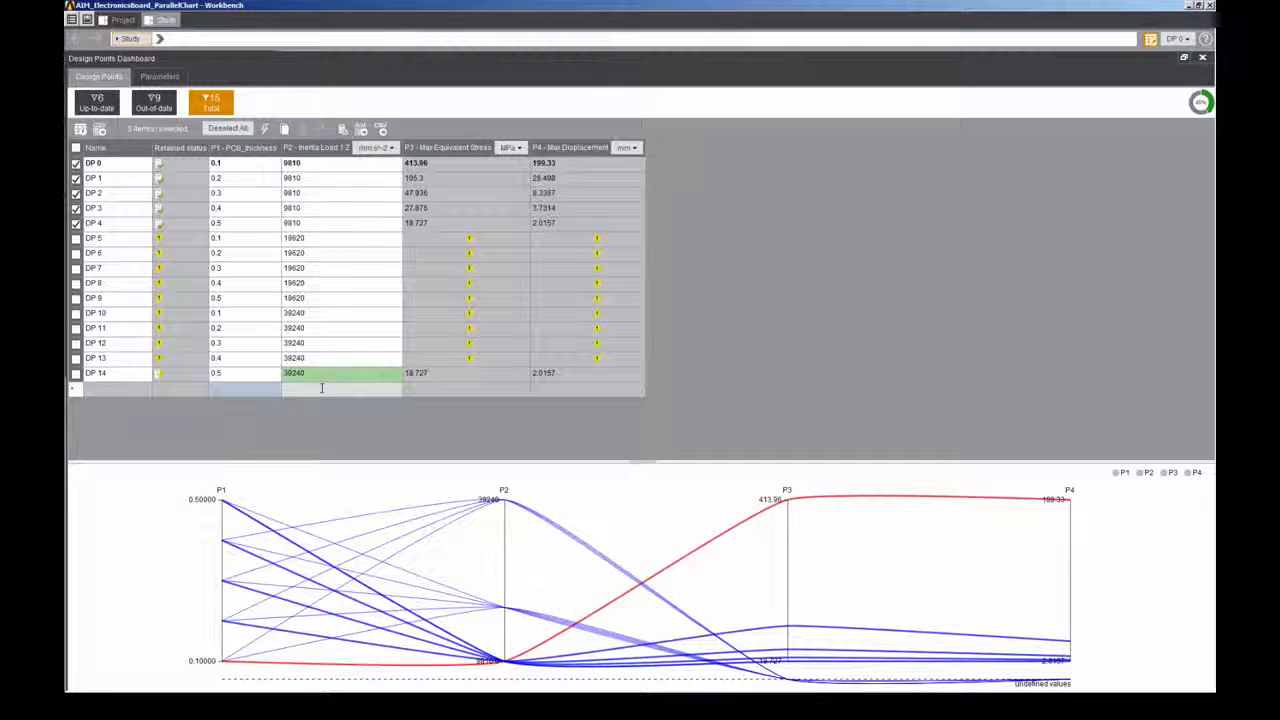
pyautogui.click(322, 388)
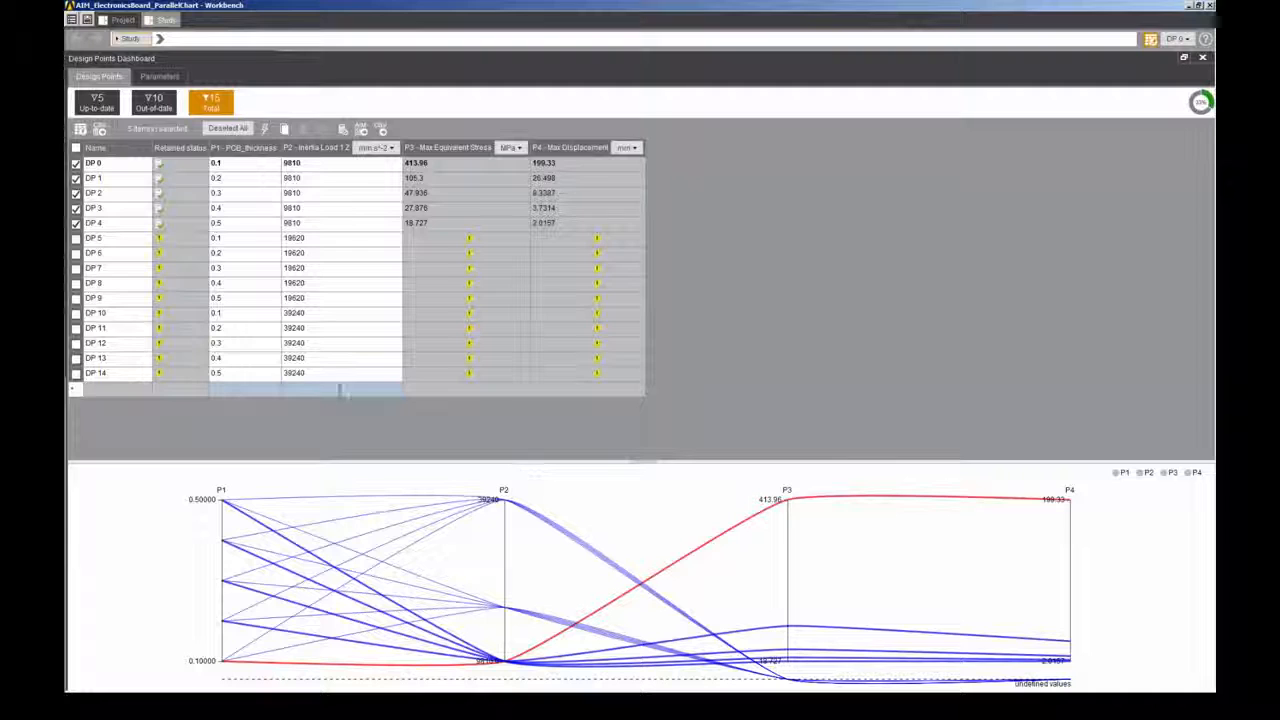
# Step: Update all out-of-date design points
pyautogui.click(80, 132)
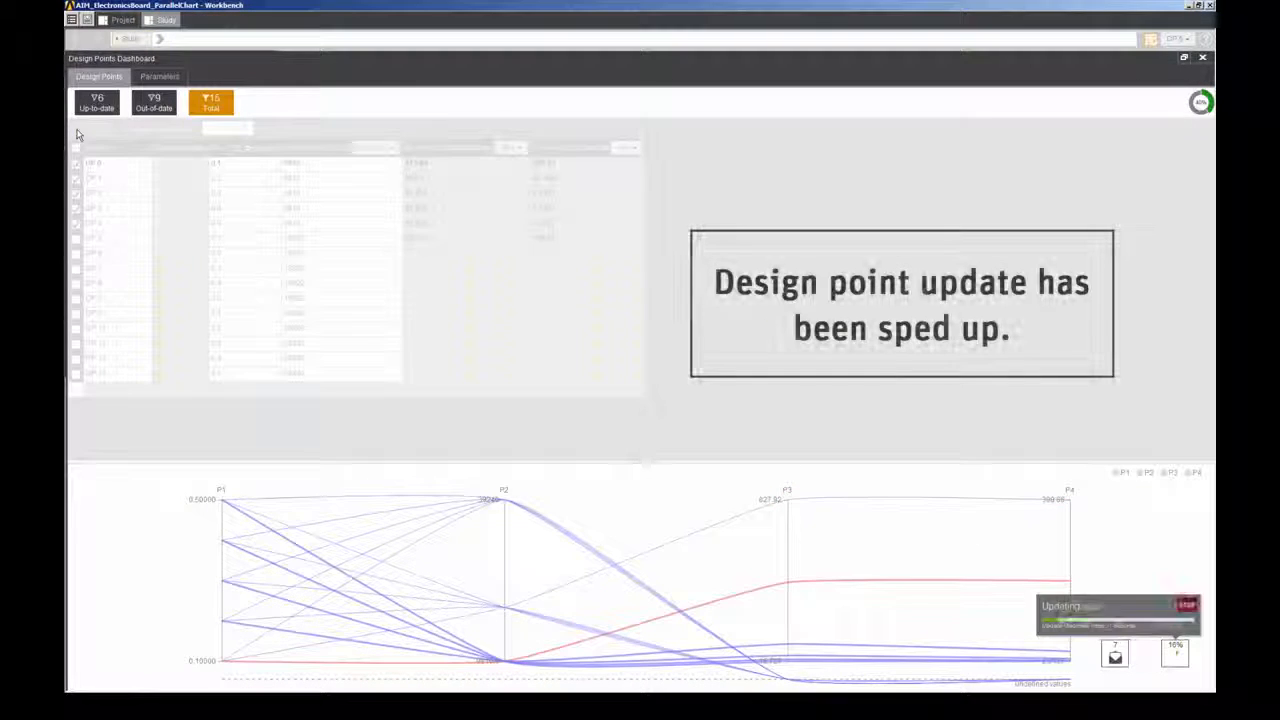